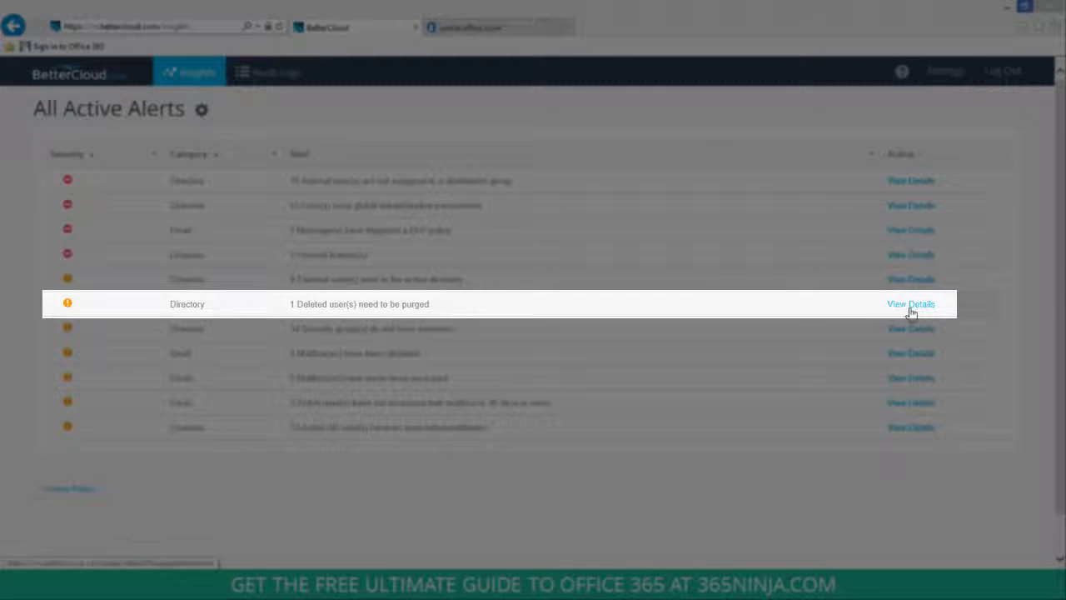
View the details of the '1 Deleted user(s) need to be purged' alert
click(911, 305)
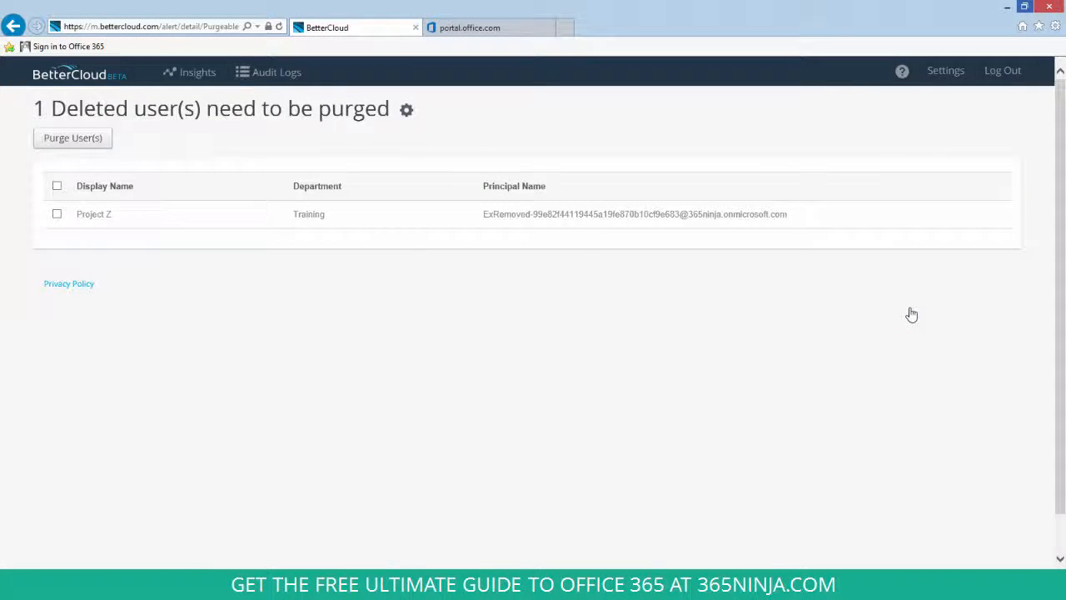
Select the deleted Project Z user and submit a Purge User(s) request
click(58, 188)
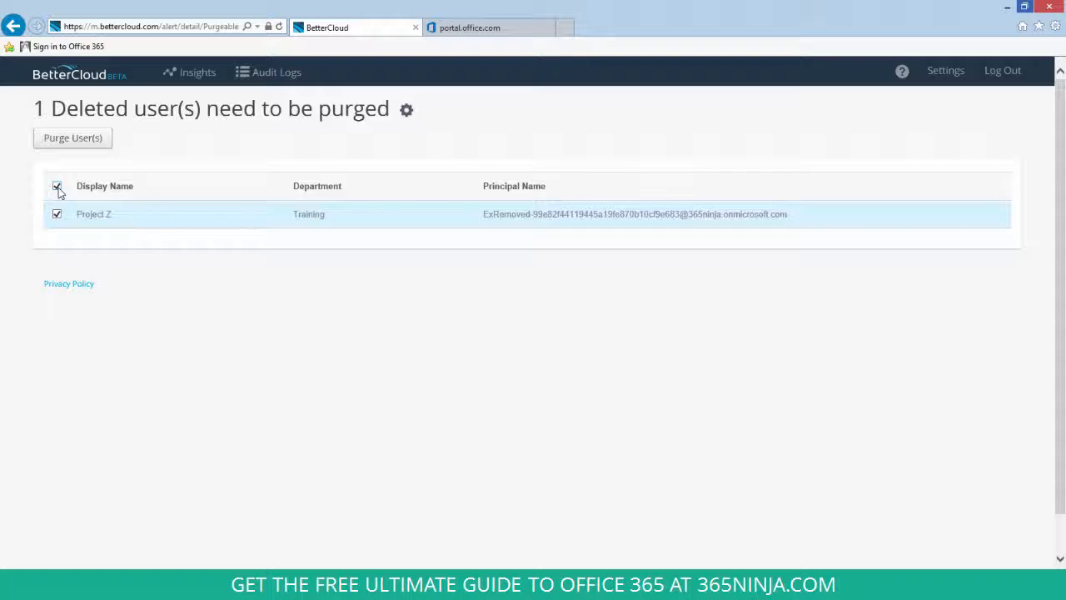
click(96, 146)
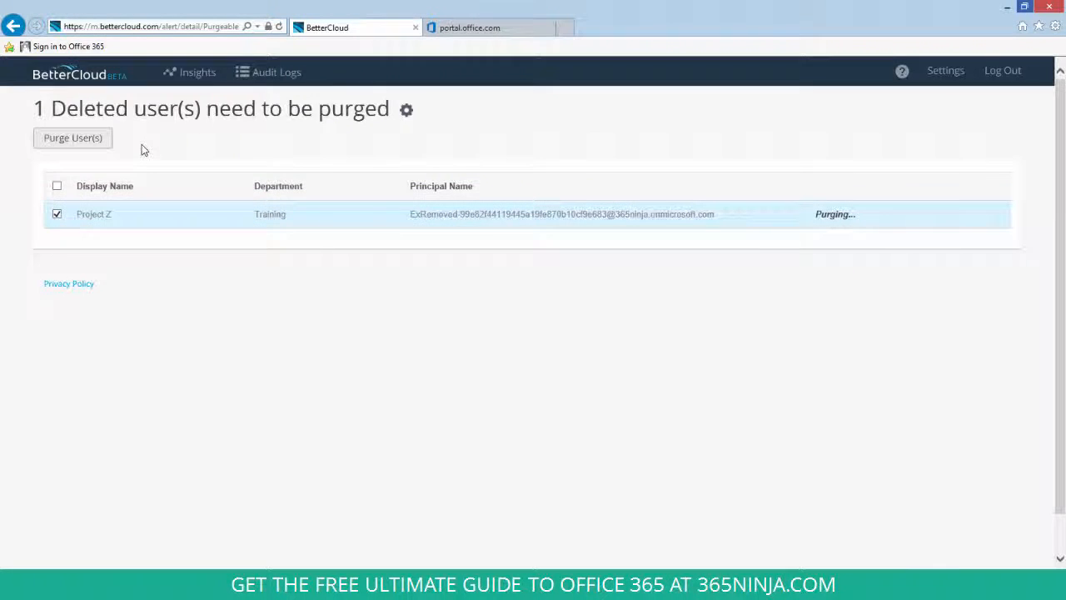
Show the Audit Logs, where the top entry records the user as purged
click(271, 84)
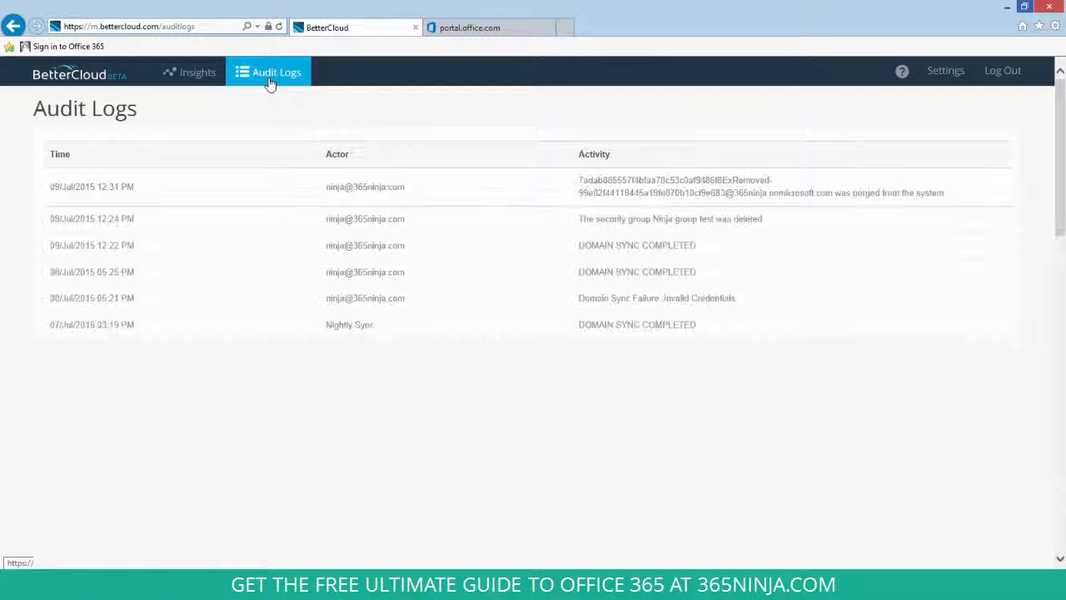